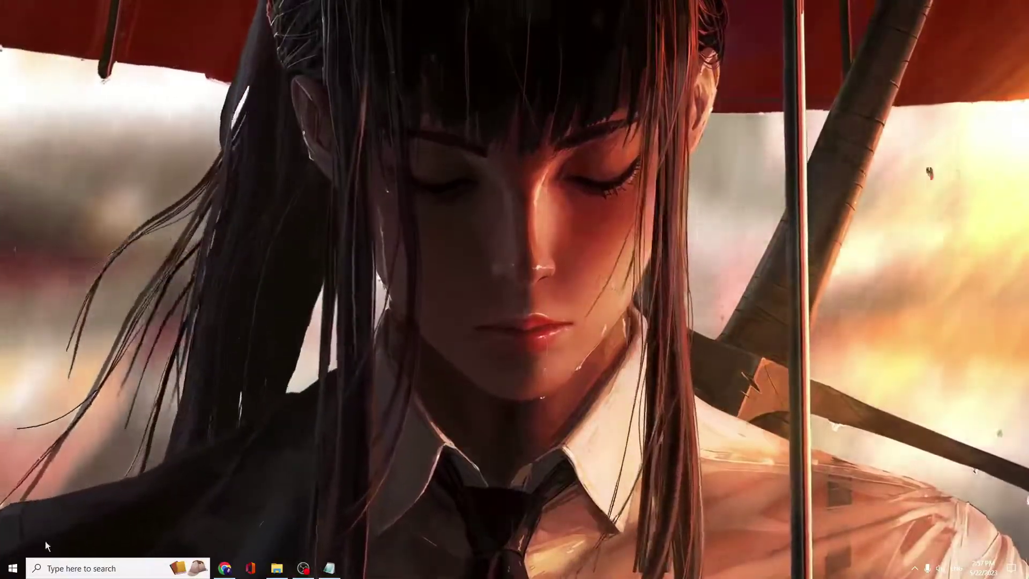
- Open Task Manager and sort the running processes by CPU usage, highest first
right_click(22, 566)
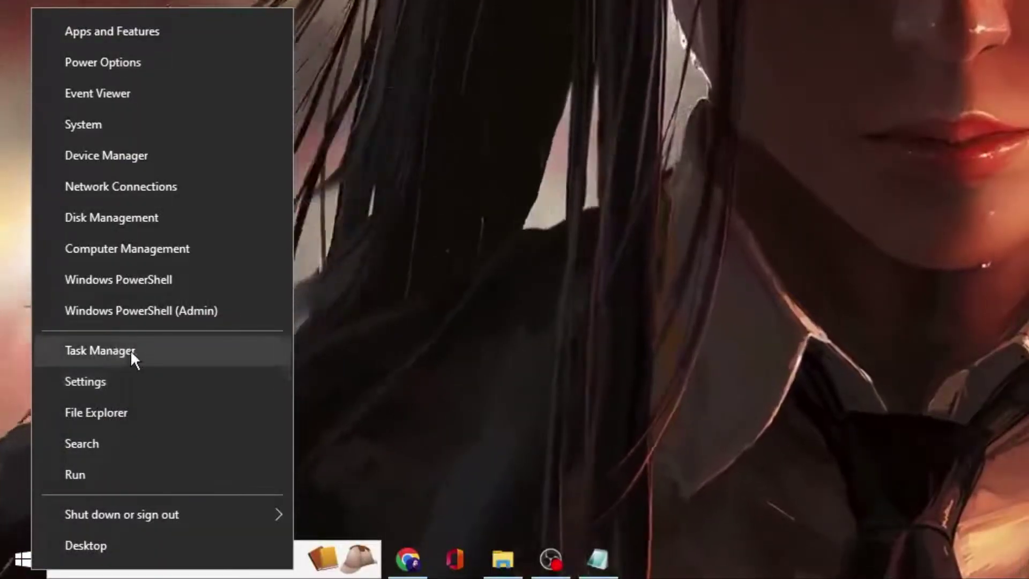
left_click(130, 351)
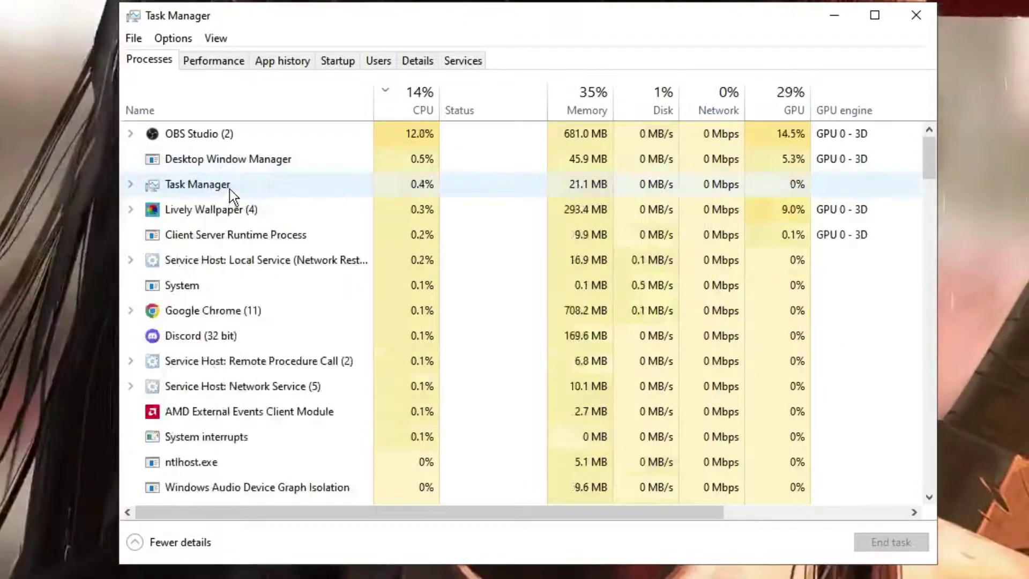
right_click(212, 144)
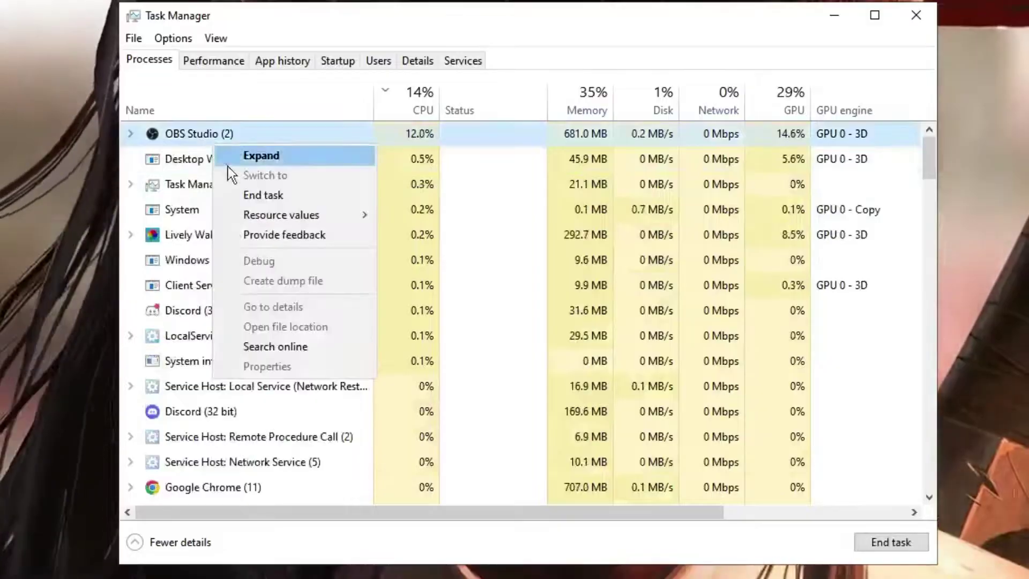
left_click(292, 94)
left_click(293, 94)
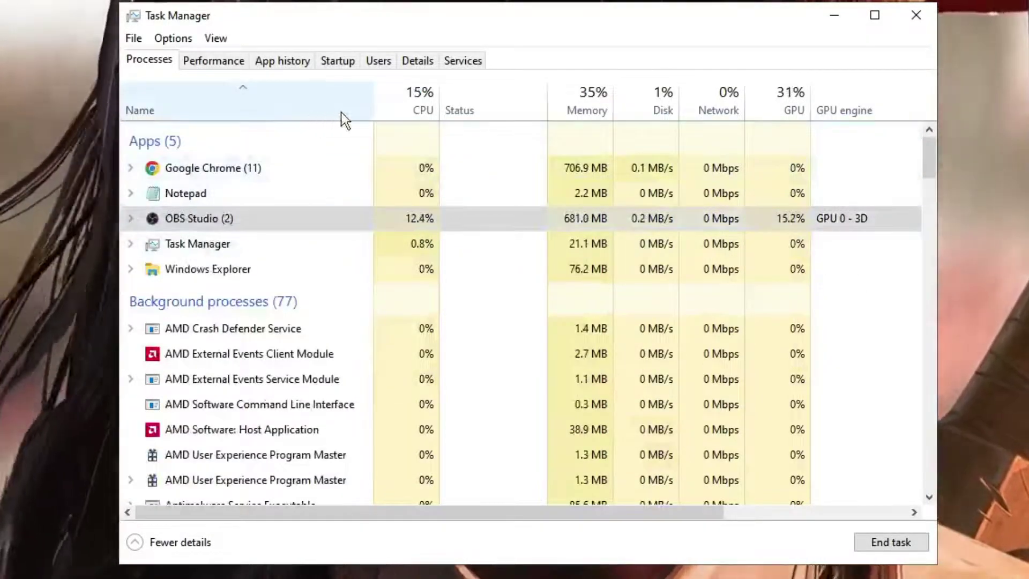
left_click(410, 108)
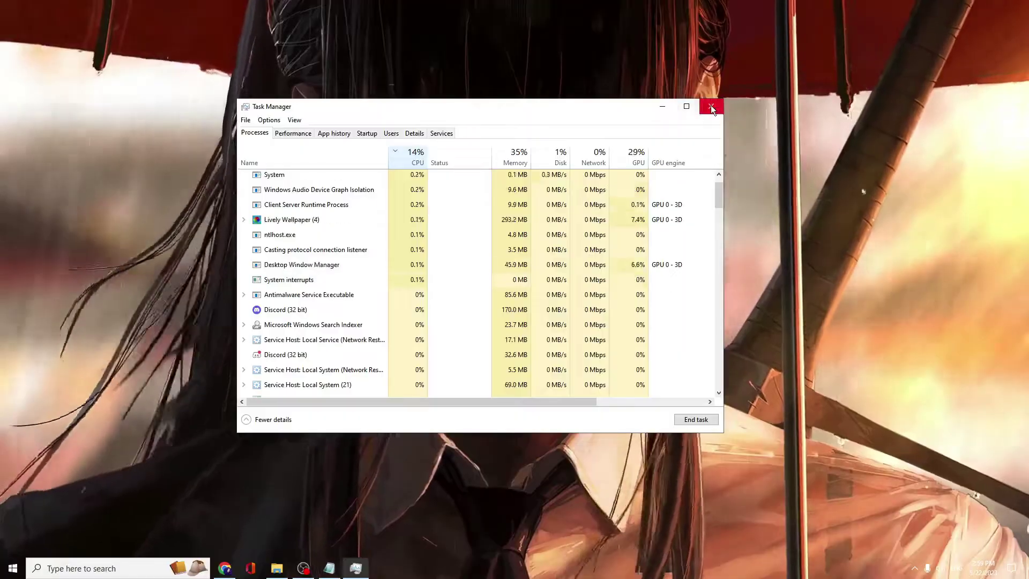
- Search for 'ser' and open the Services app
left_click(710, 105)
left_click(126, 567)
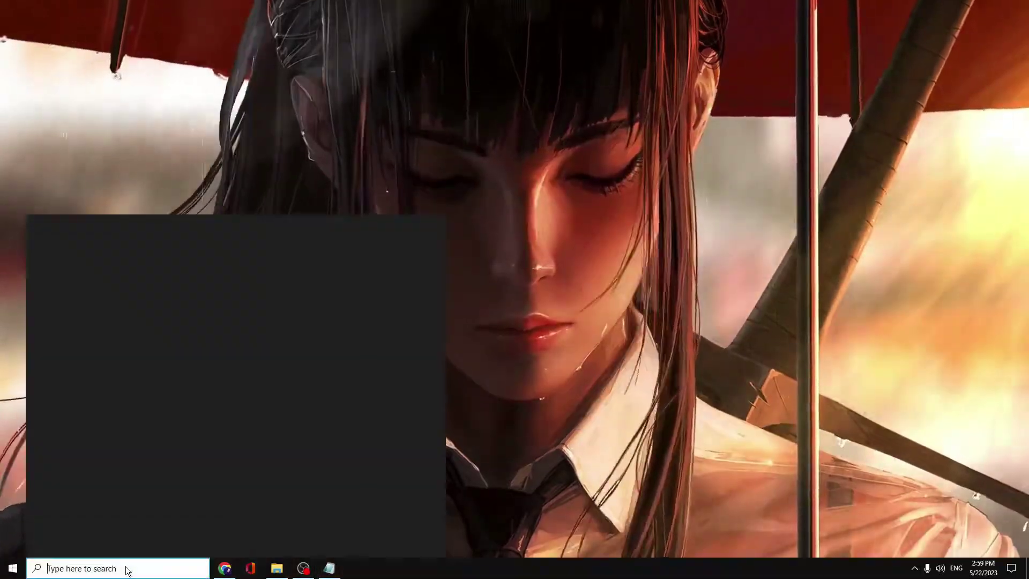
type("services")
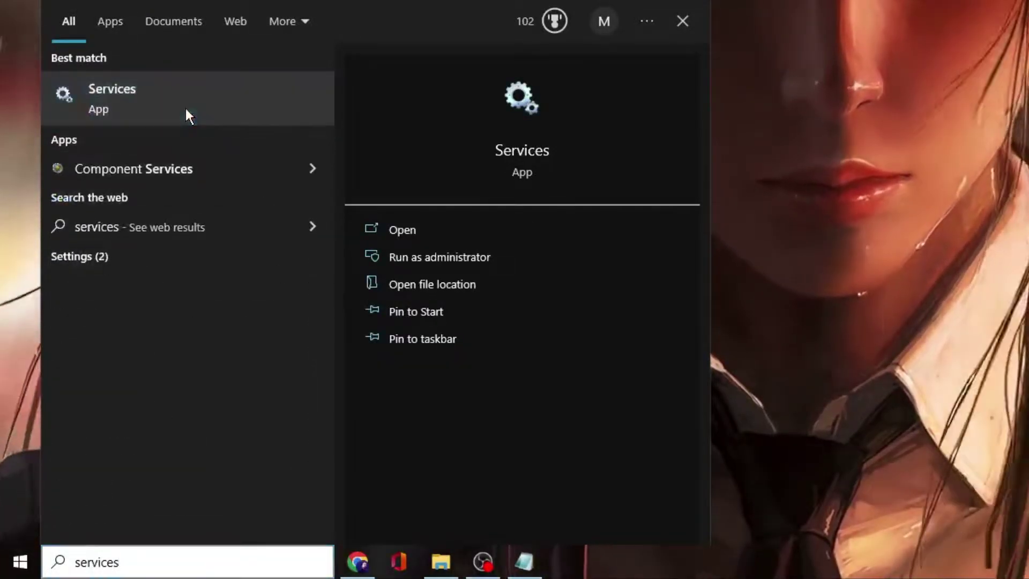
left_click(185, 106)
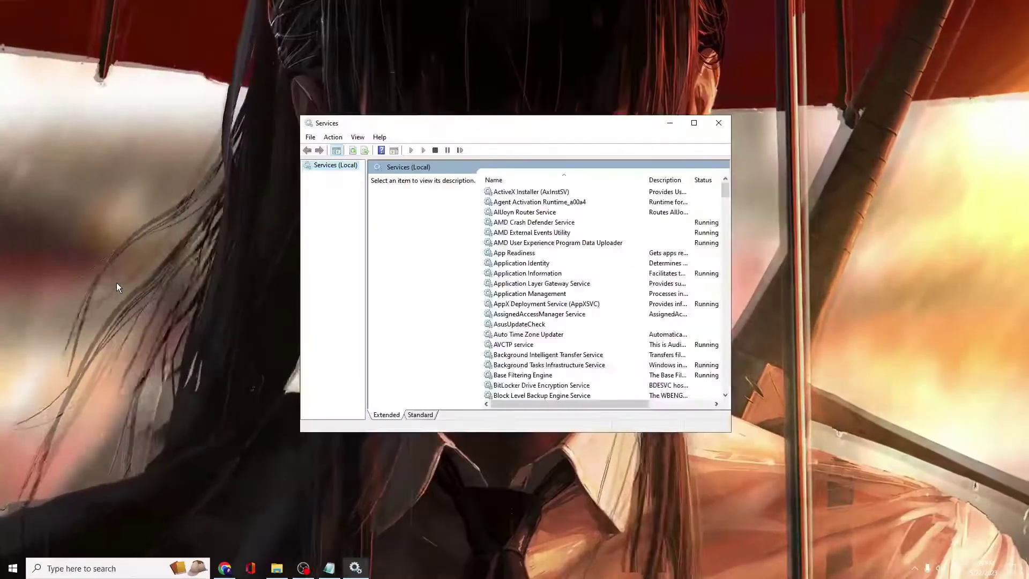
- Set Application Management's startup type to Automatic, start the service, and confirm
left_click(518, 244)
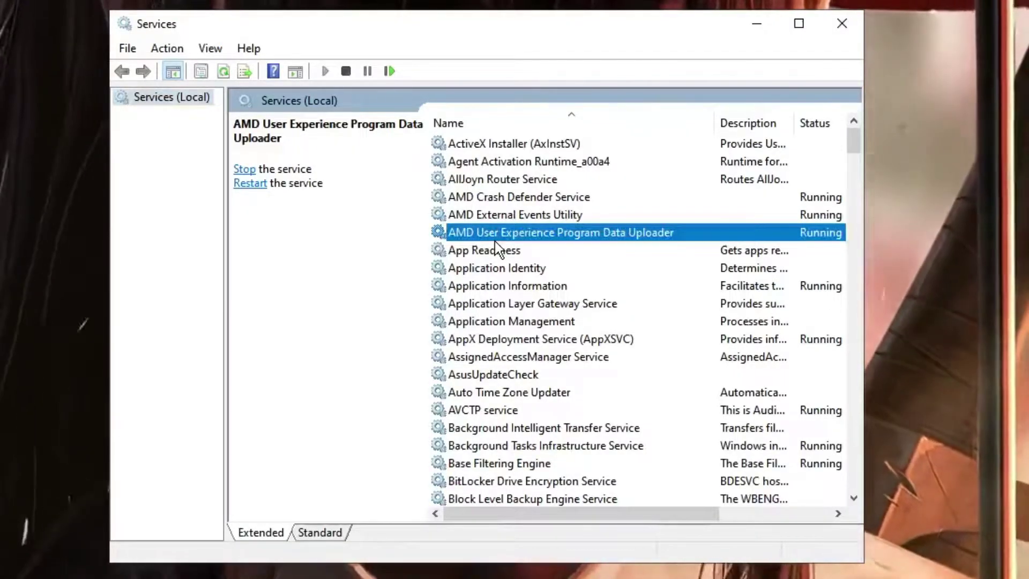
left_click(494, 243)
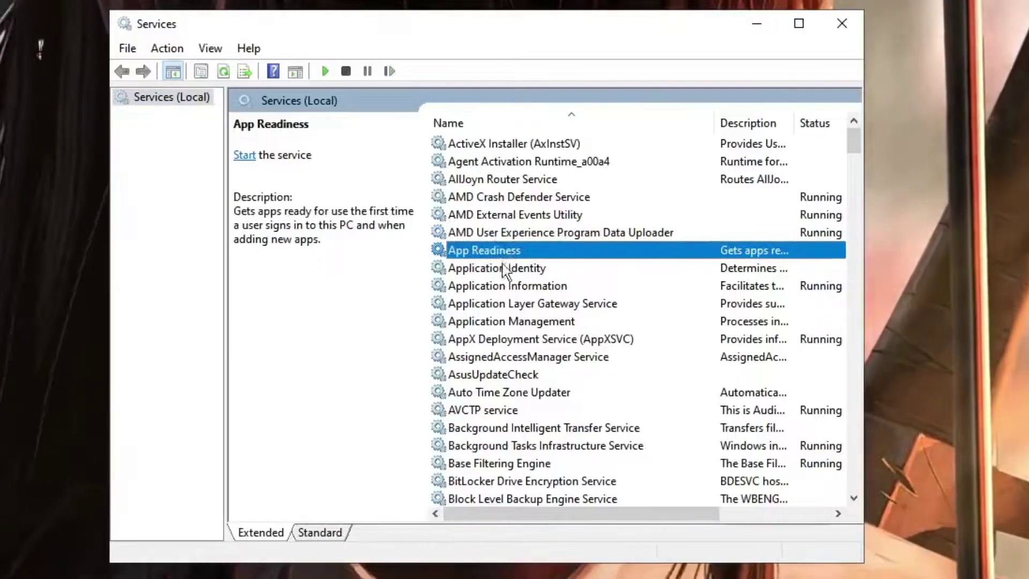
left_click(498, 286)
left_click(505, 321)
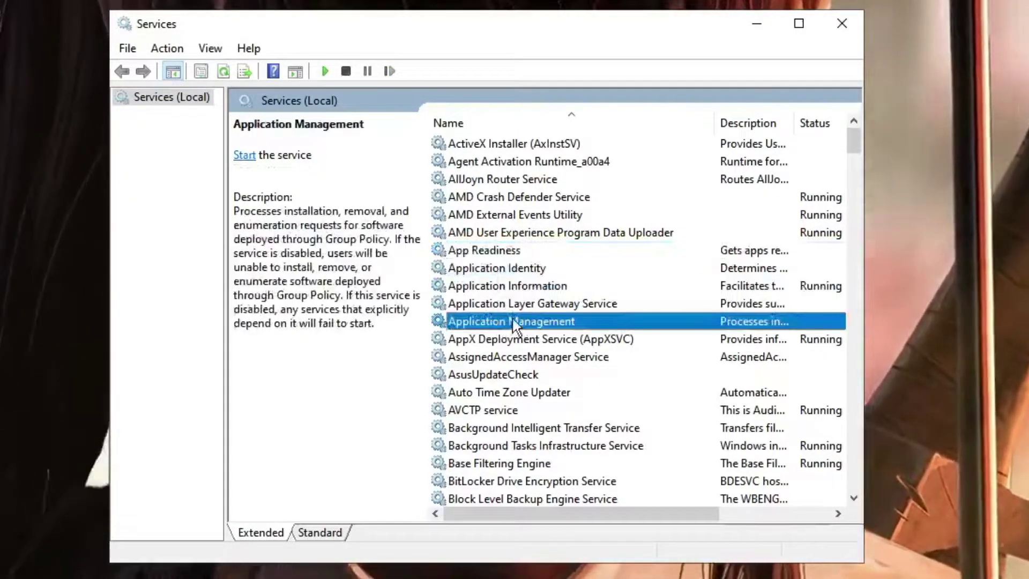
double_click(513, 325)
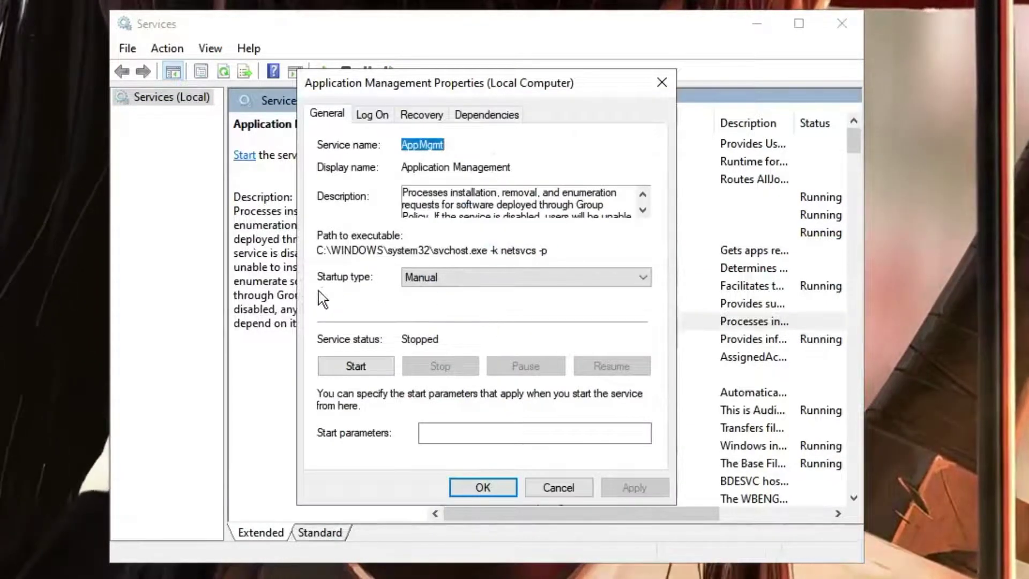
left_click(432, 284)
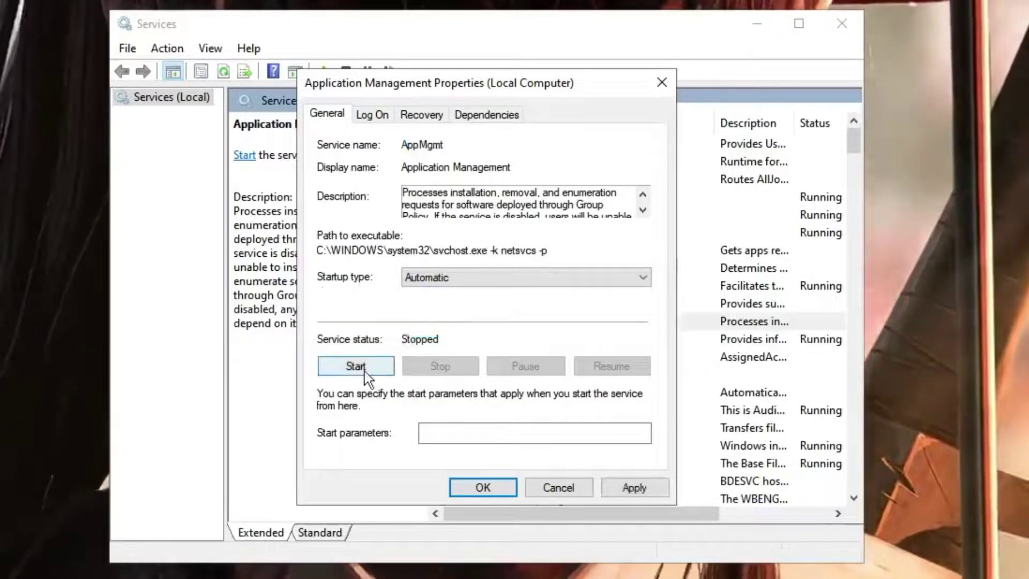
left_click(357, 366)
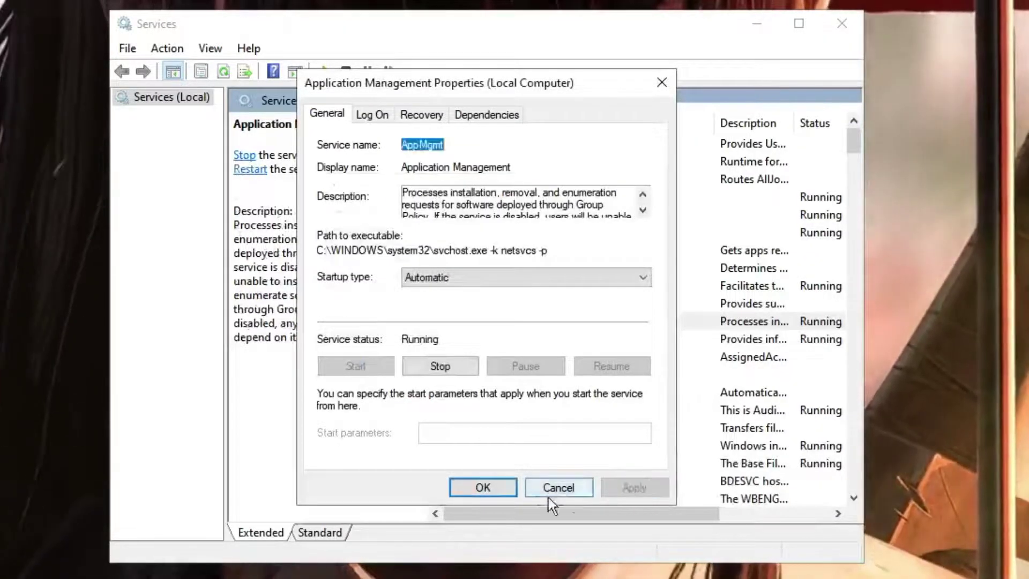
left_click(484, 488)
- Jump down the services list to the services starting with S
left_click(518, 394)
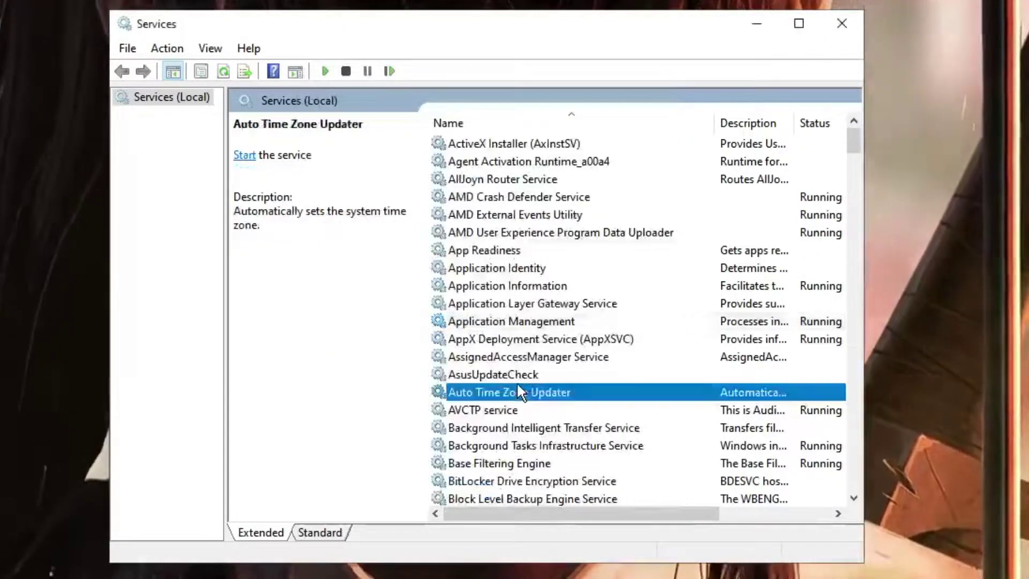
key("s")
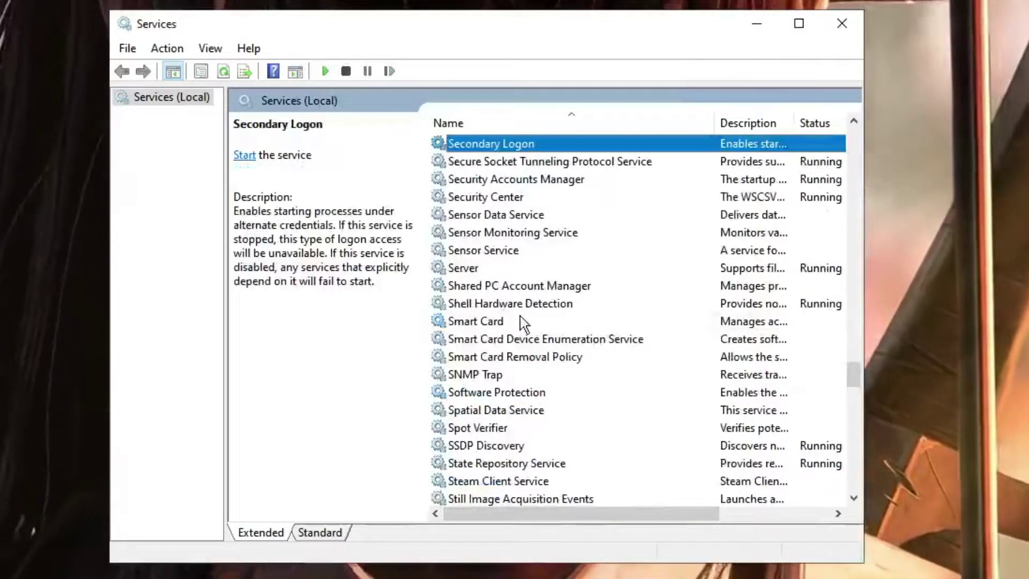
scroll(516, 306, "down", 3)
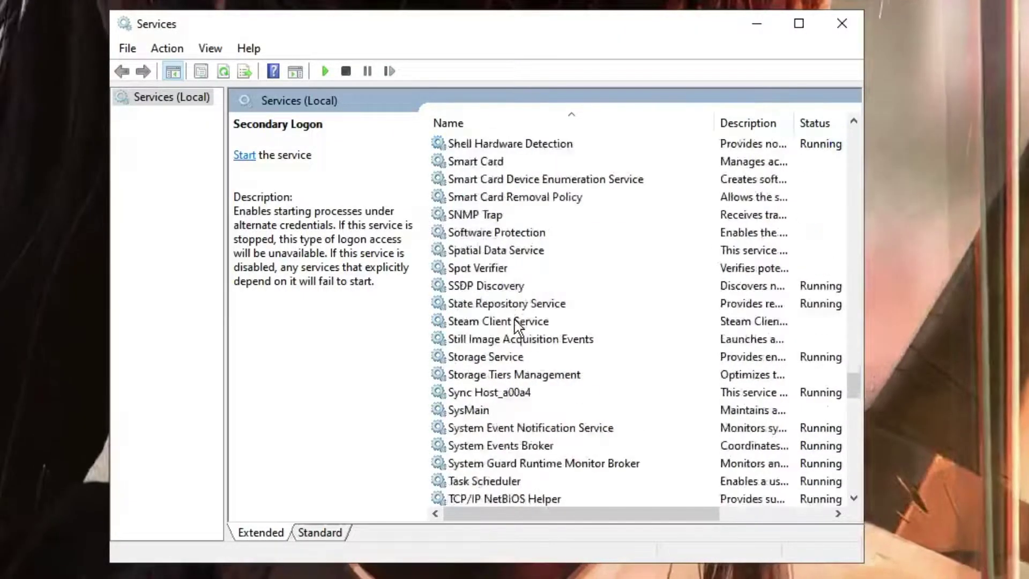
- Set the SysMain service's startup type to Disabled, then close Services
left_click(485, 411)
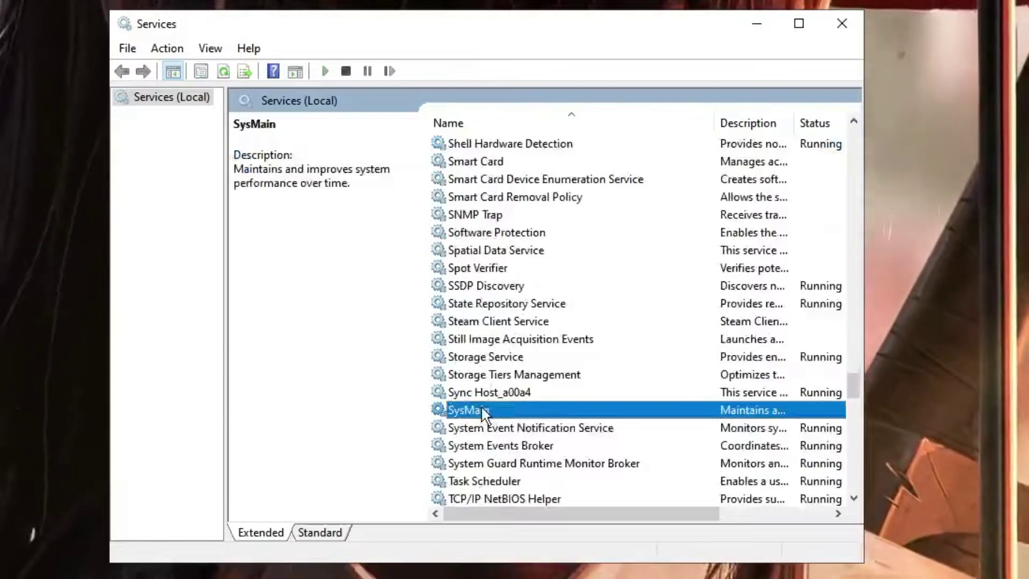
double_click(481, 409)
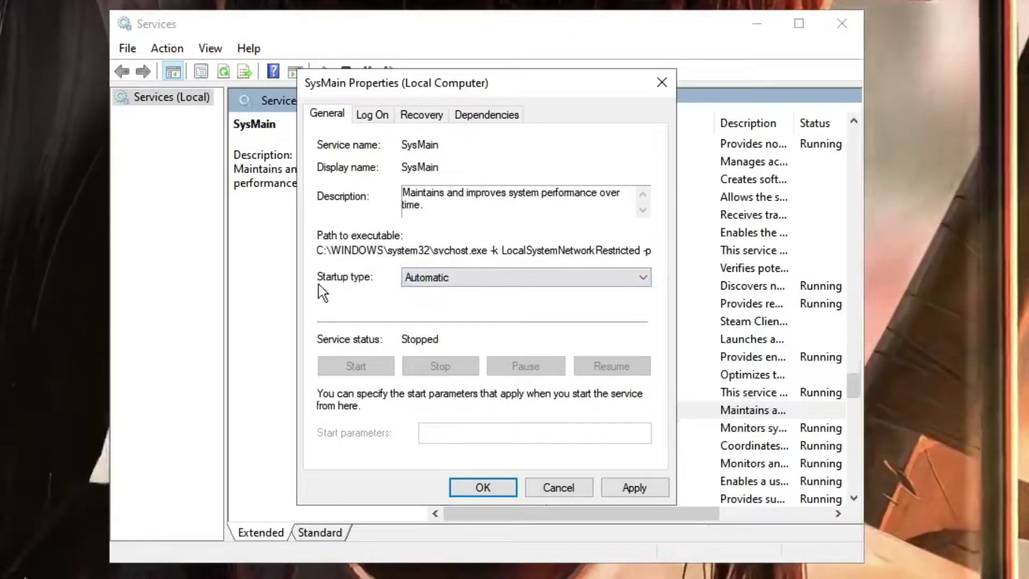
left_click(442, 279)
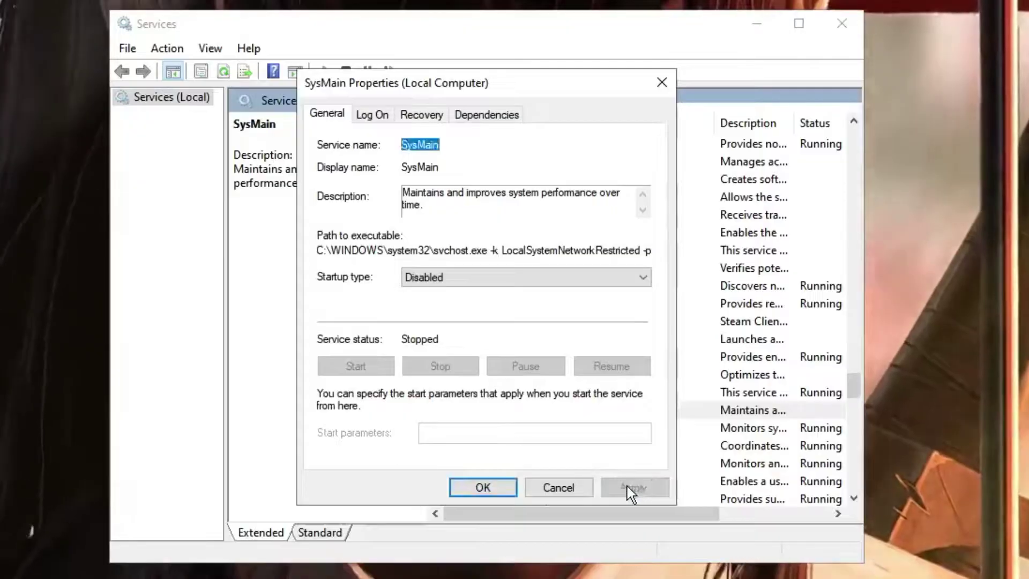
left_click(483, 488)
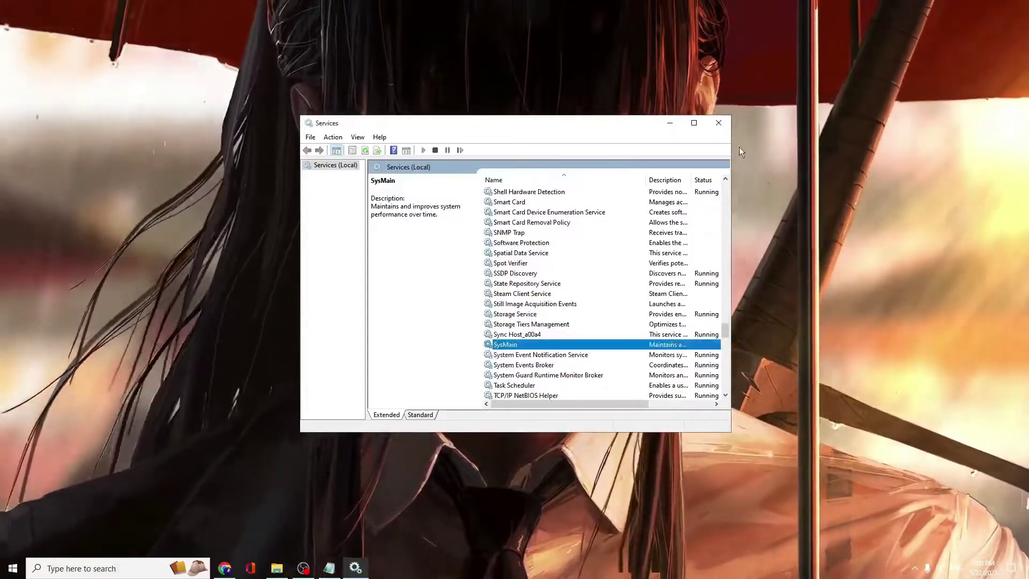
left_click(719, 124)
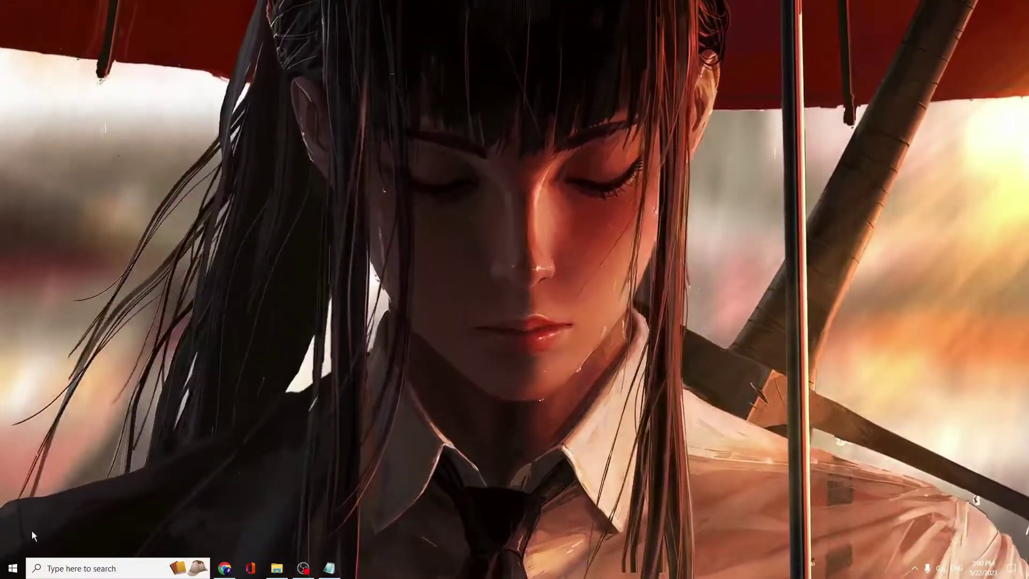
- Open Device Manager and locate the High precision event timer device
right_click(16, 569)
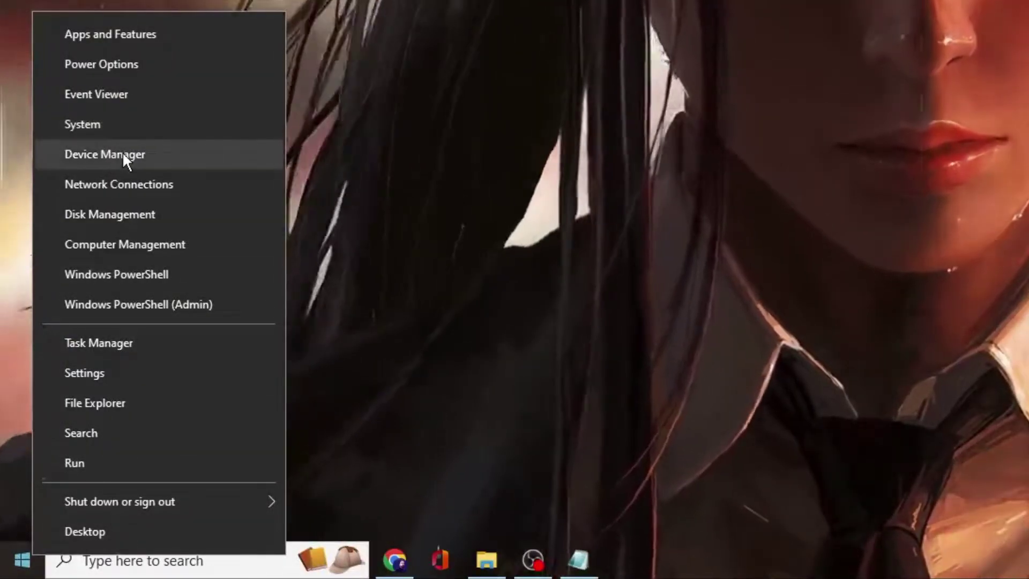
left_click(123, 153)
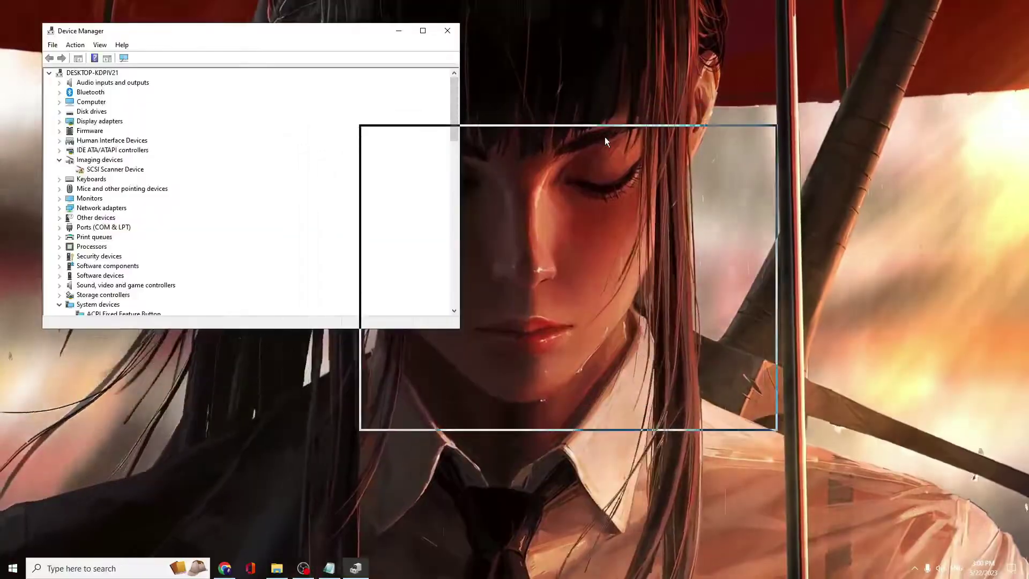
scroll(252, 349, "down", 3)
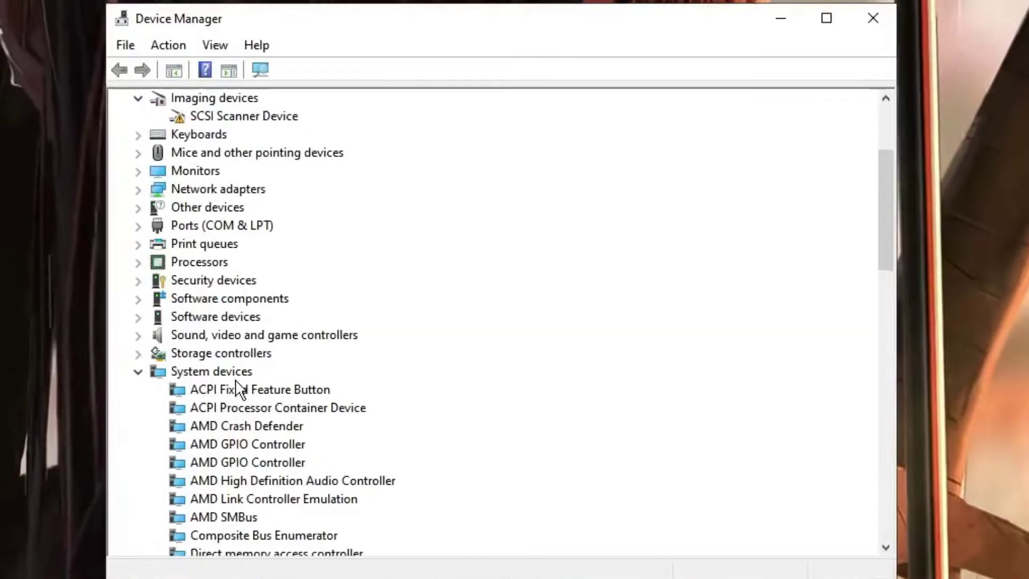
left_click(237, 445)
scroll(238, 450, "down", 2)
left_click(236, 478)
scroll(246, 461, "down", 1)
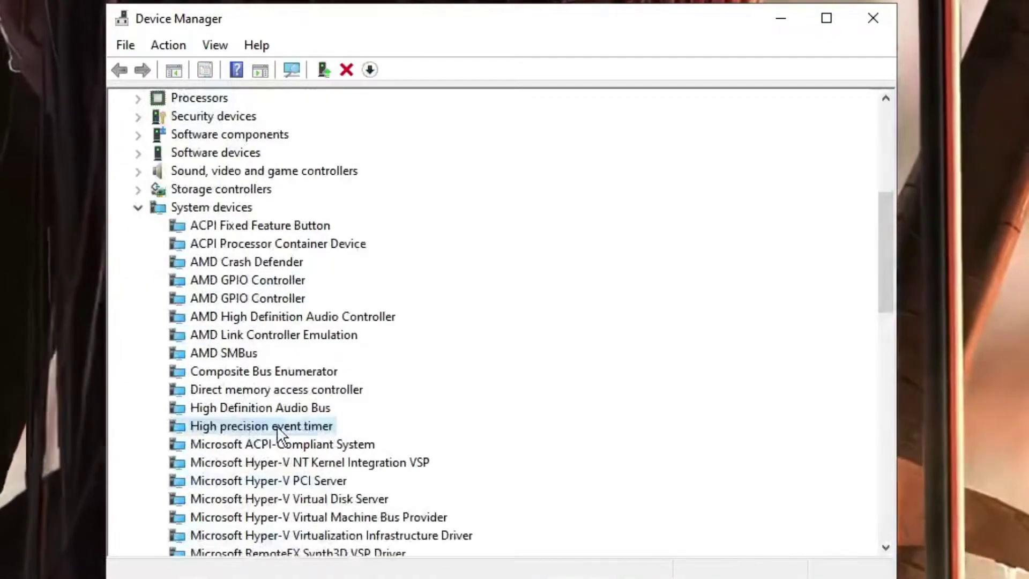
- Disable the High precision event timer, confirm, and close Device Manager
right_click(265, 426)
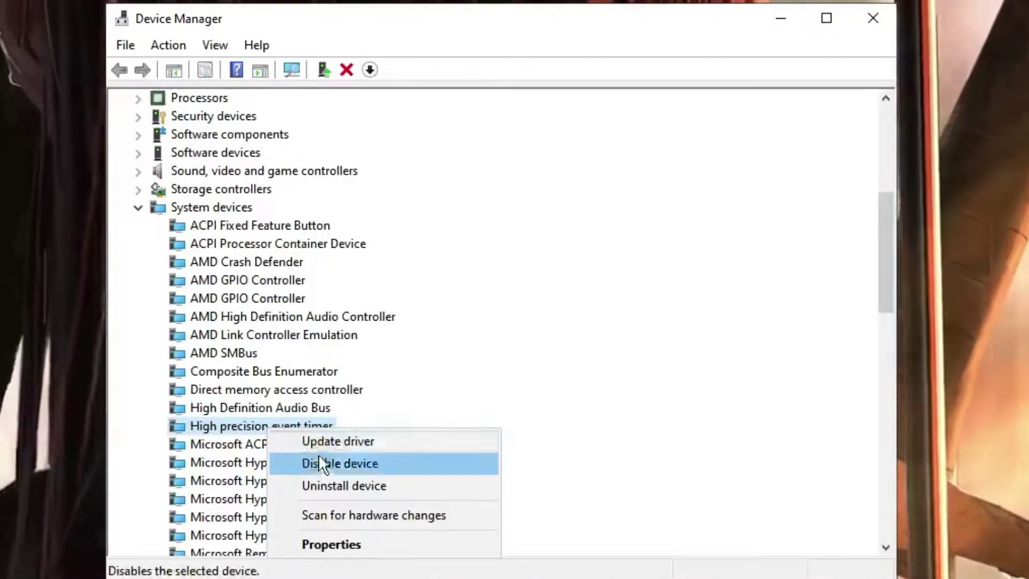
left_click(324, 462)
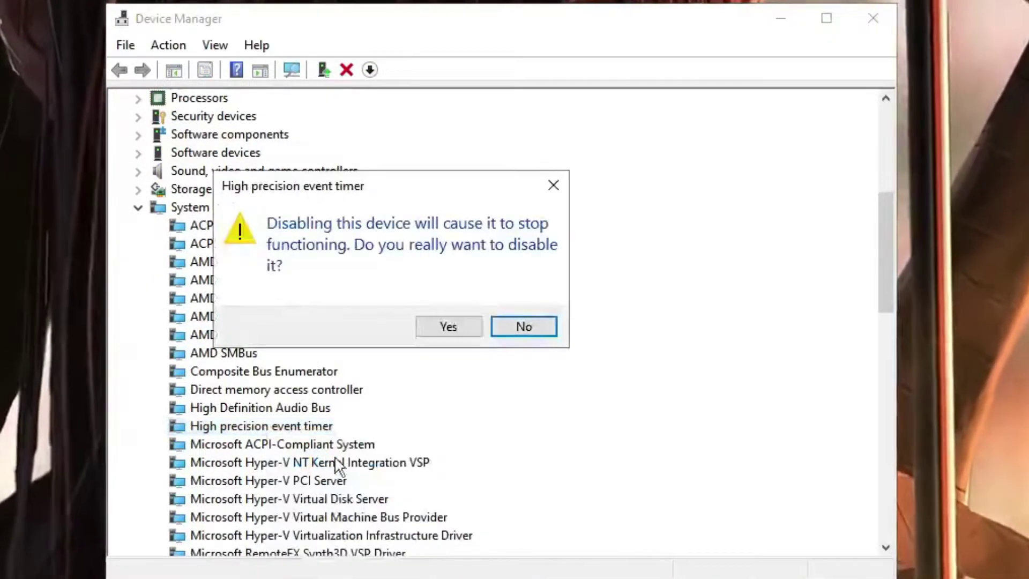
left_click(459, 327)
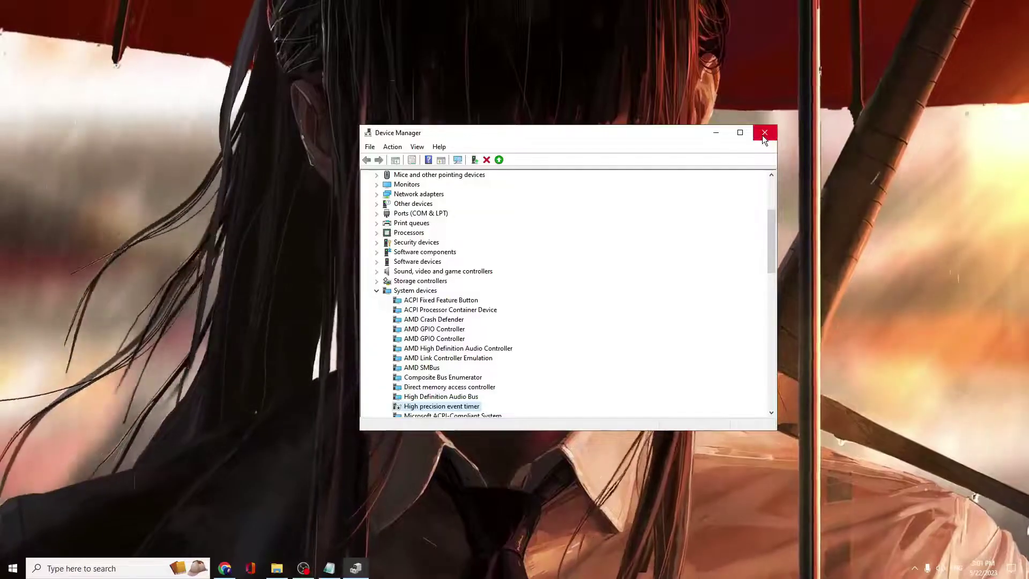
left_click(764, 134)
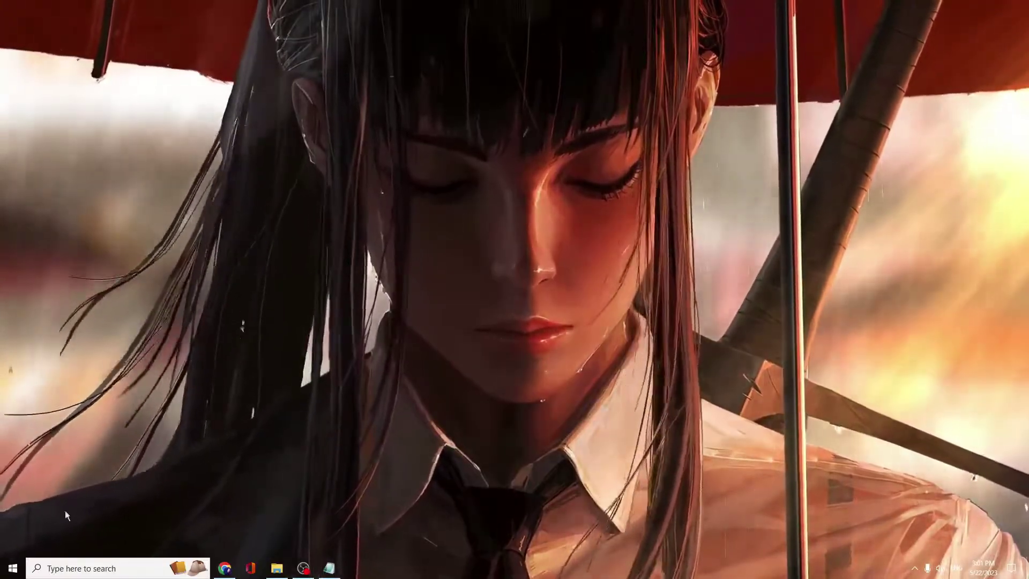
right_click(13, 568)
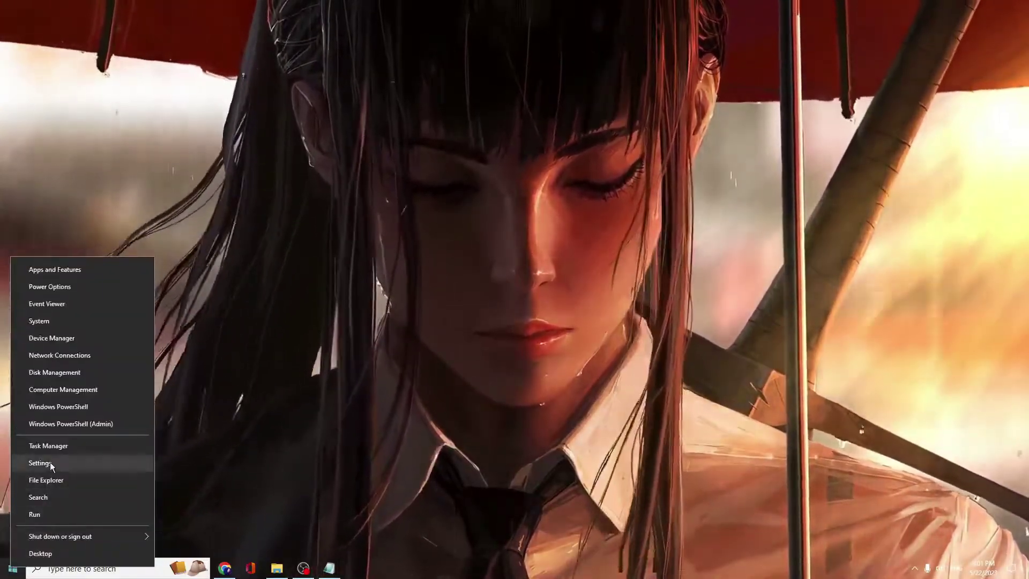
left_click(54, 446)
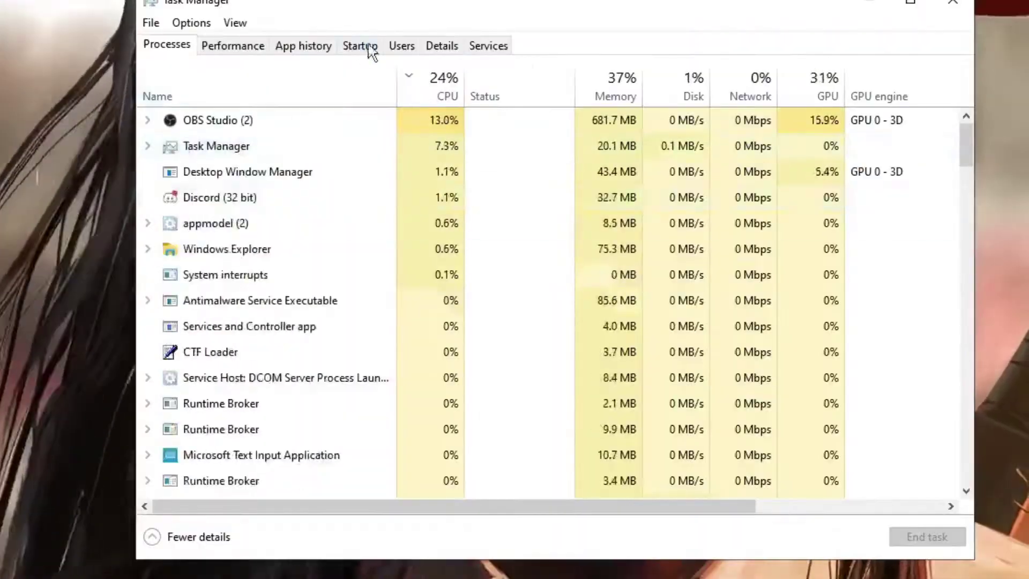
left_click(364, 48)
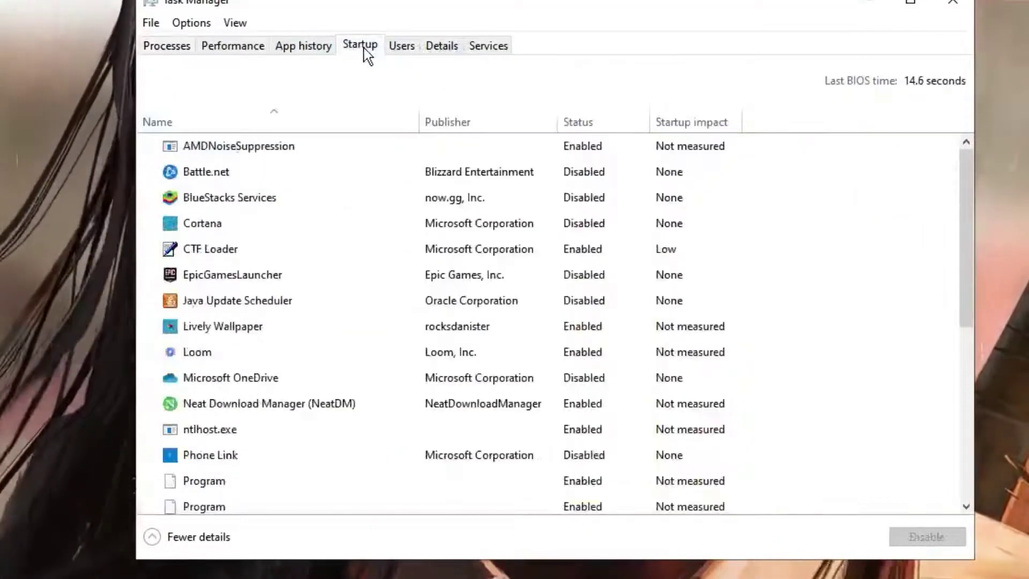
left_click(237, 216)
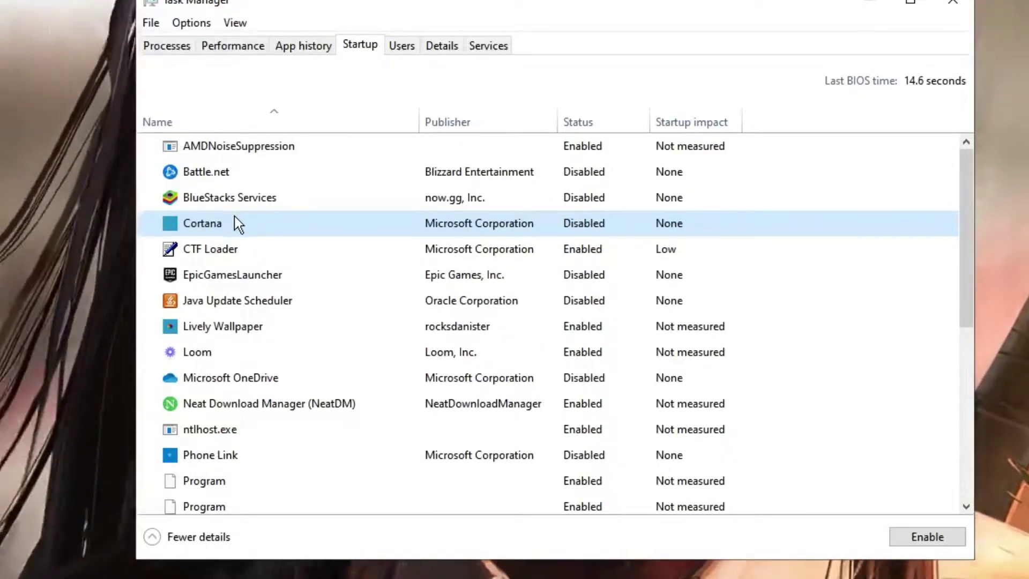
right_click(236, 218)
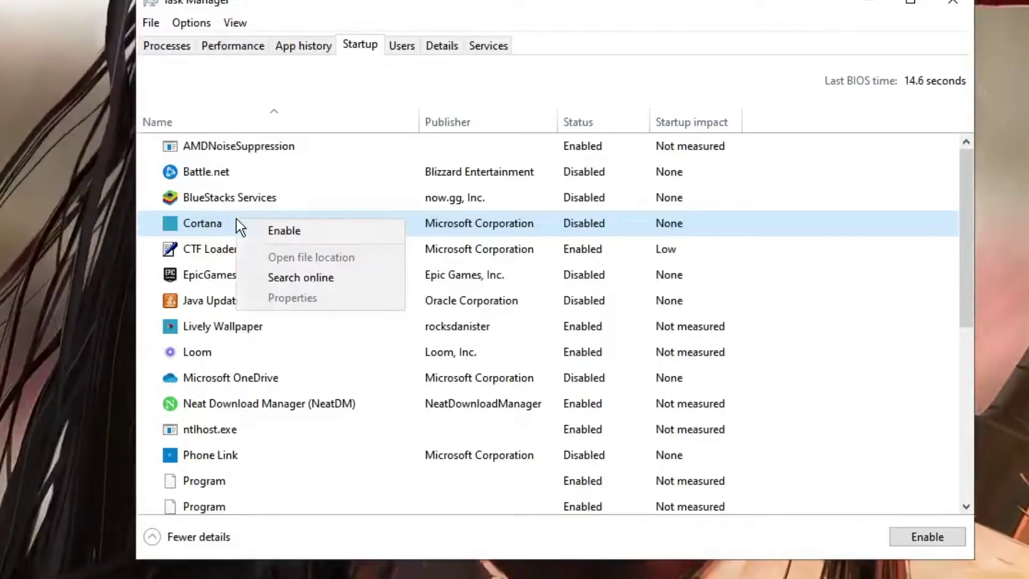
left_click(220, 248)
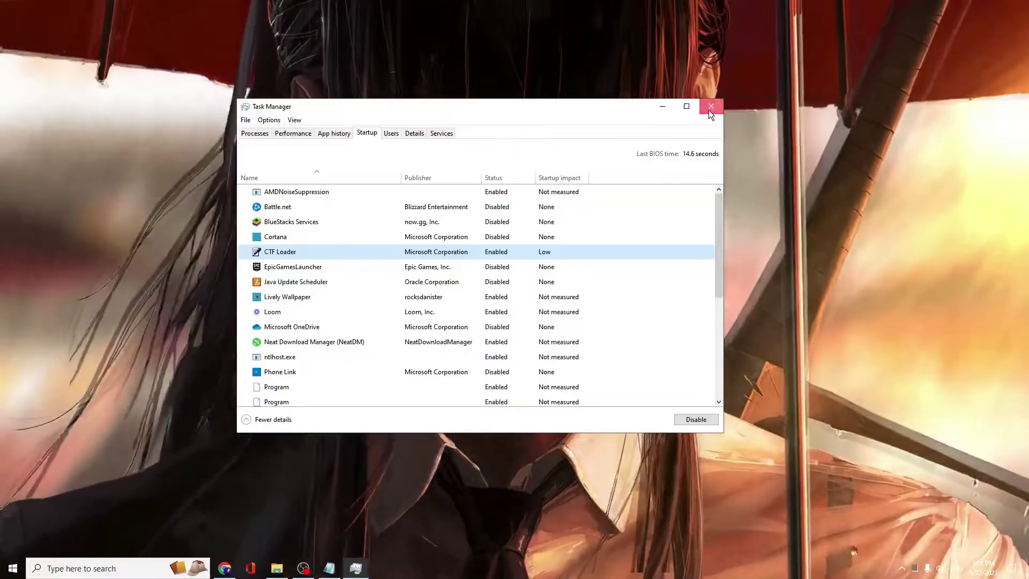
left_click(709, 109)
right_click(16, 567)
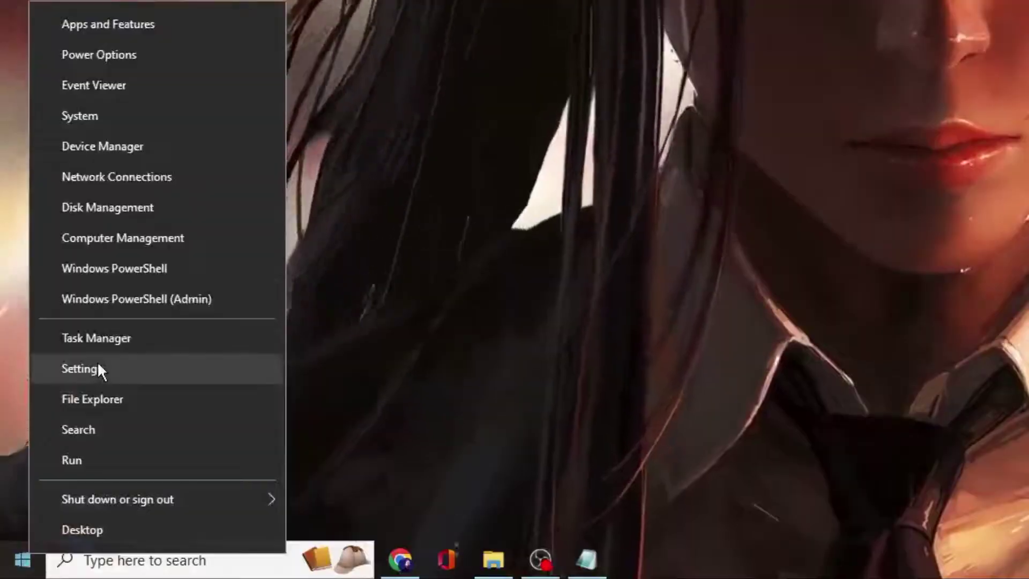
left_click(56, 461)
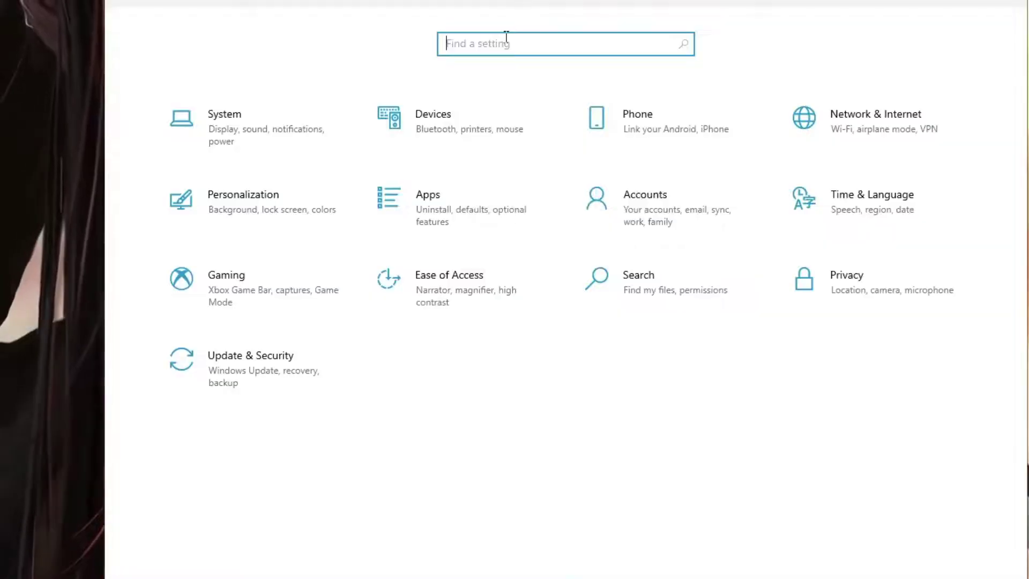
type("noti")
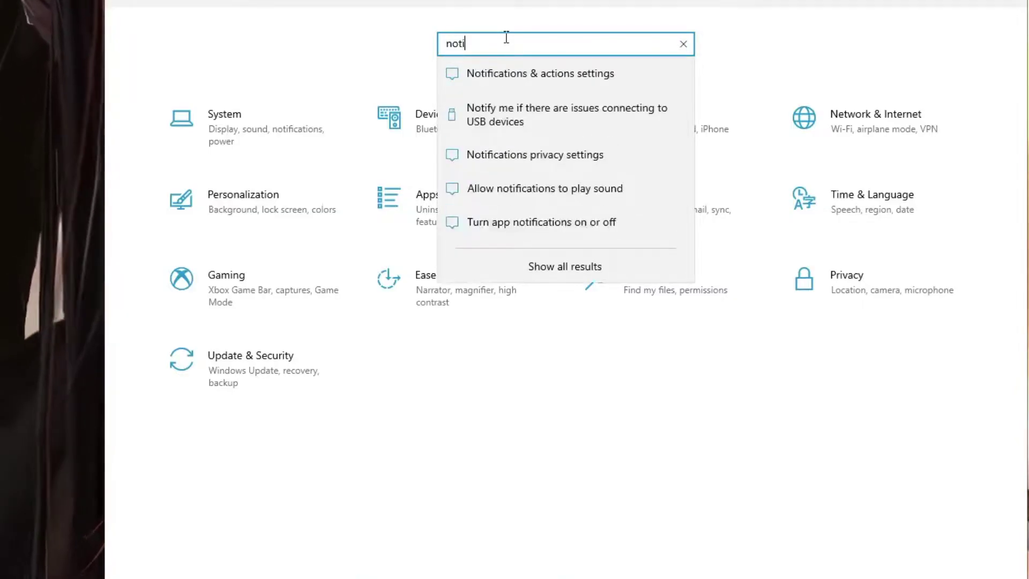
left_click(520, 161)
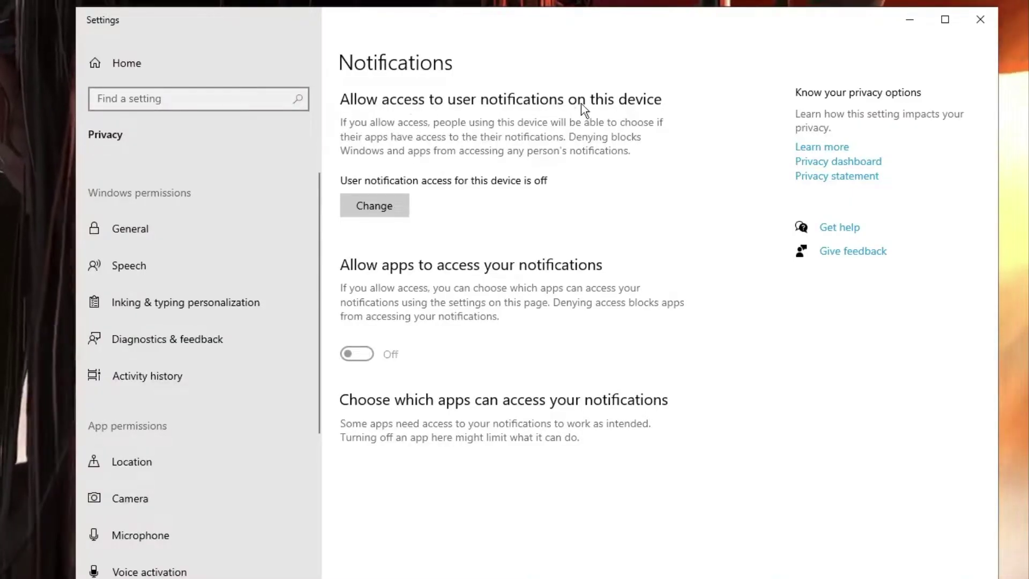
left_click(382, 208)
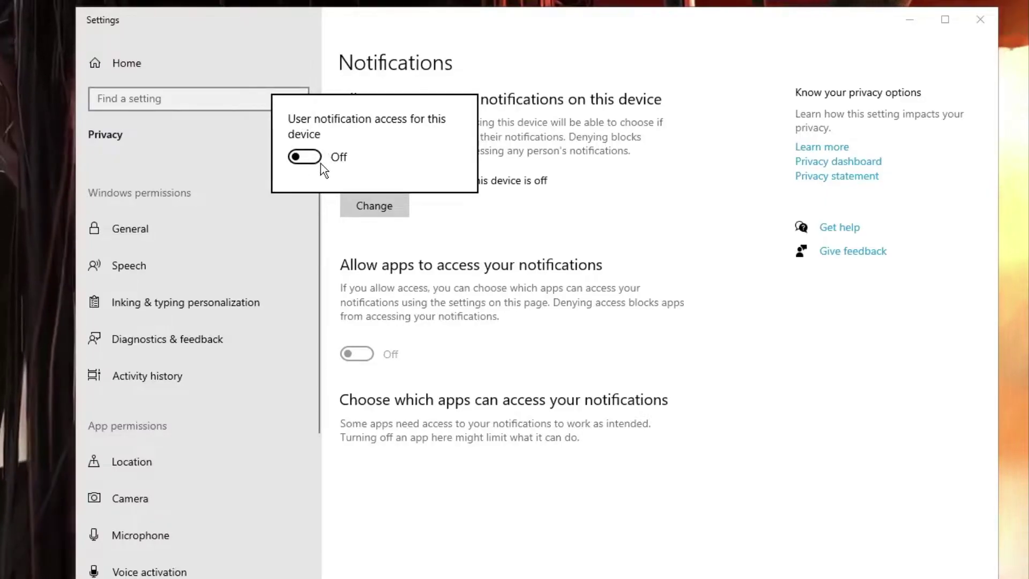
left_click(406, 228)
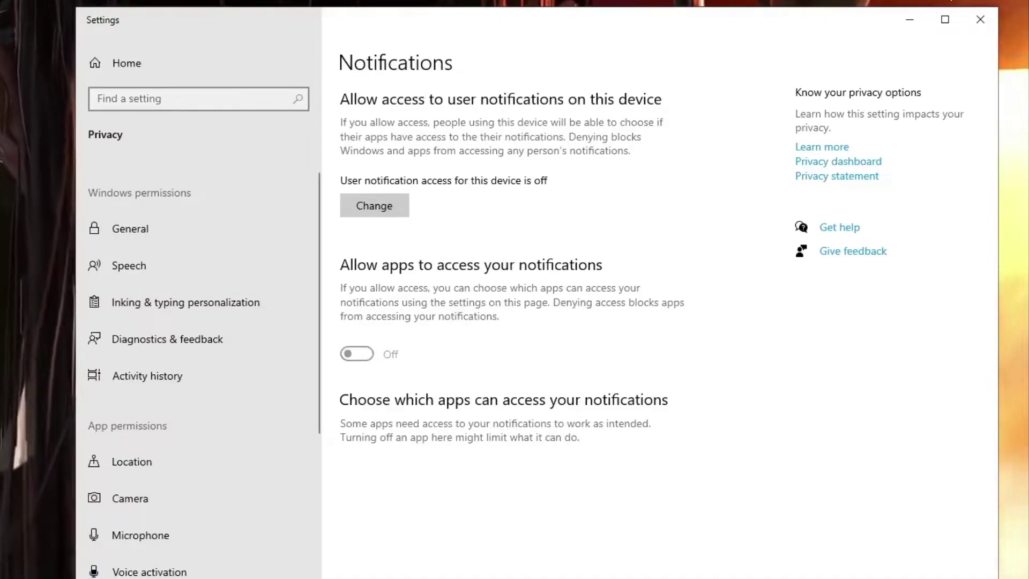
left_click(972, 20)
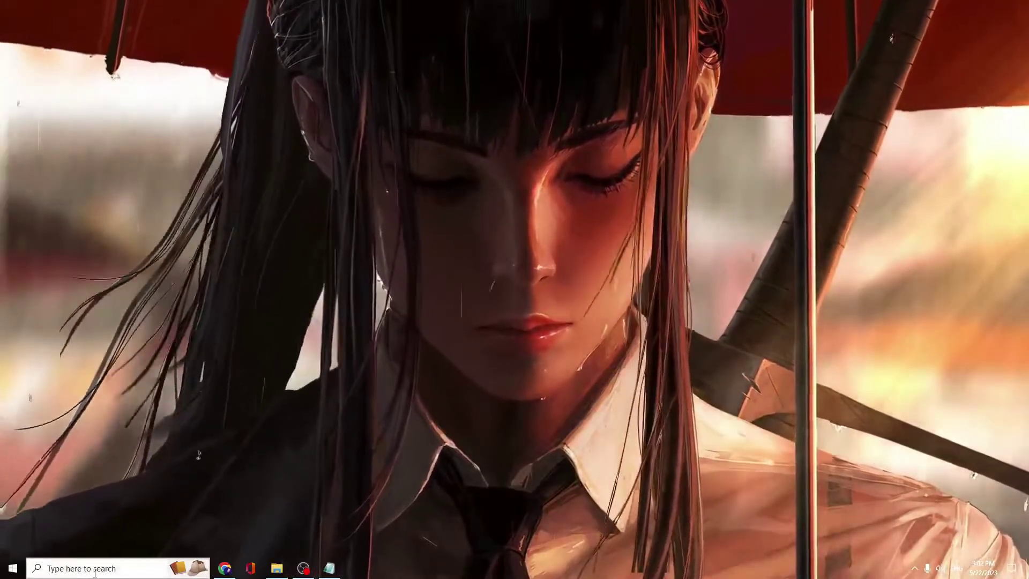
- Open regedit and go to HKEY_LOCAL_MACHINE\SYSTEM\CurrentControlSet\Services\TokenBroker
left_click(95, 572)
type("re")
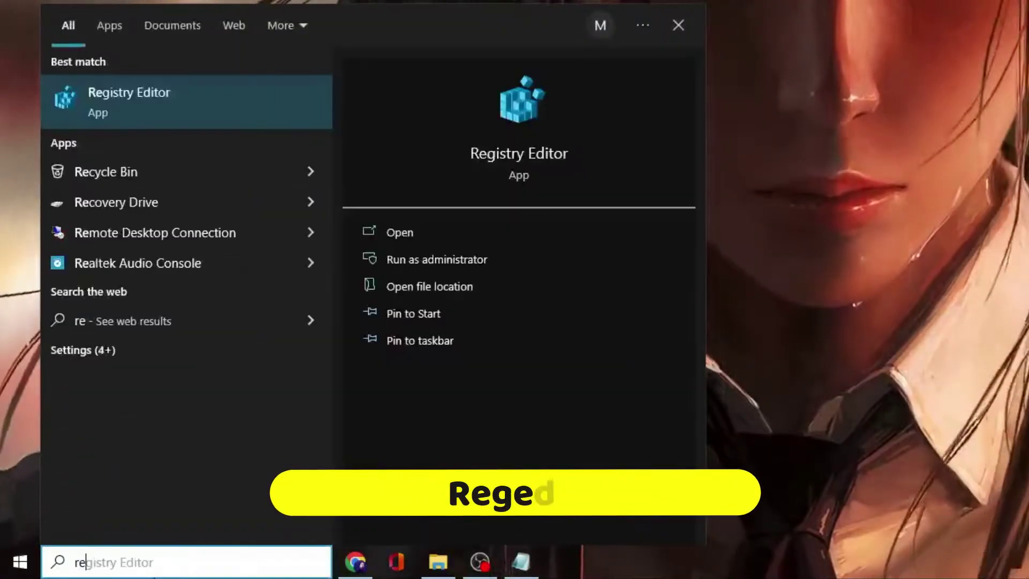
type("gedit")
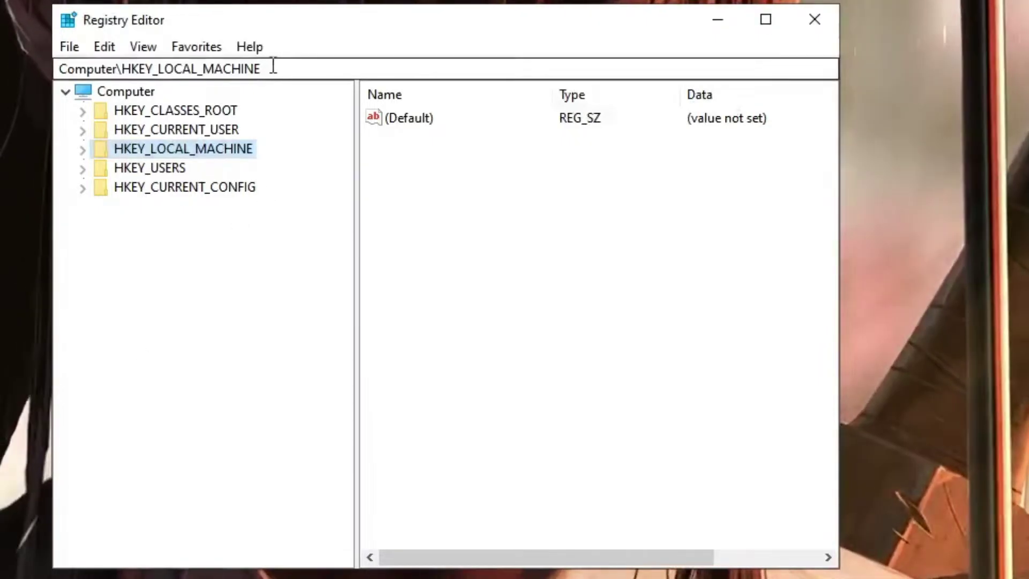
left_click_drag(271, 69, 61, 69)
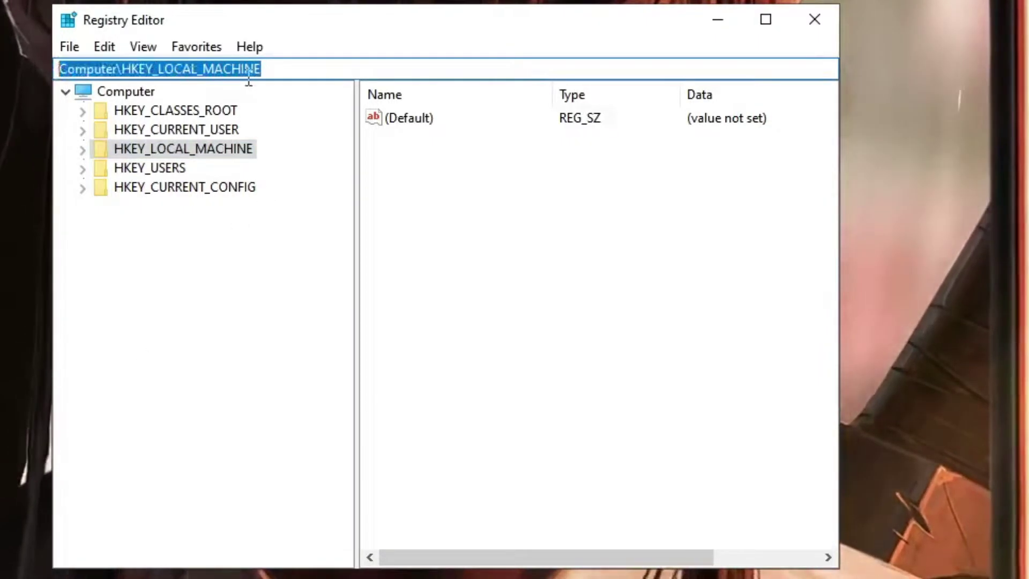
key("BackSpace")
type("HKEY_LOCAL_MACHINE\\SYSTEM\\CurrentControlSet\\Services\\TokenBroker")
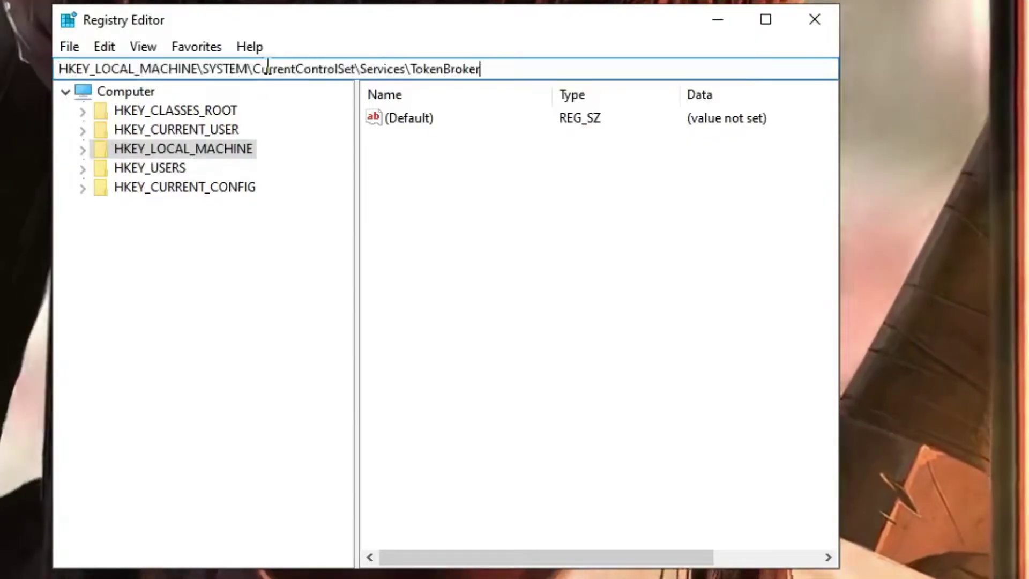
key("Return")
- Change TokenBroker's Start value from 3 to 4
scroll(248, 333, "down", 1)
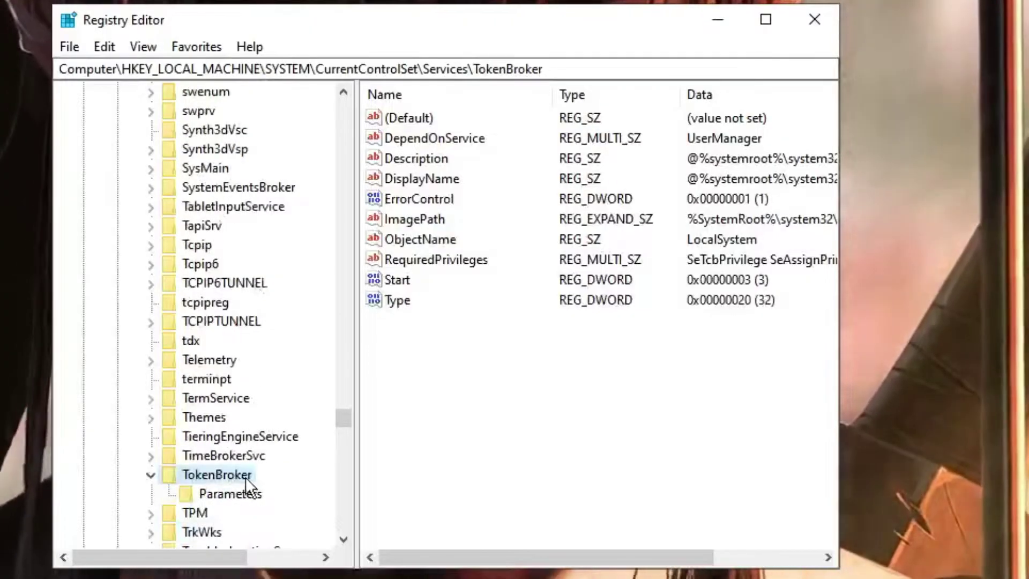
double_click(402, 282)
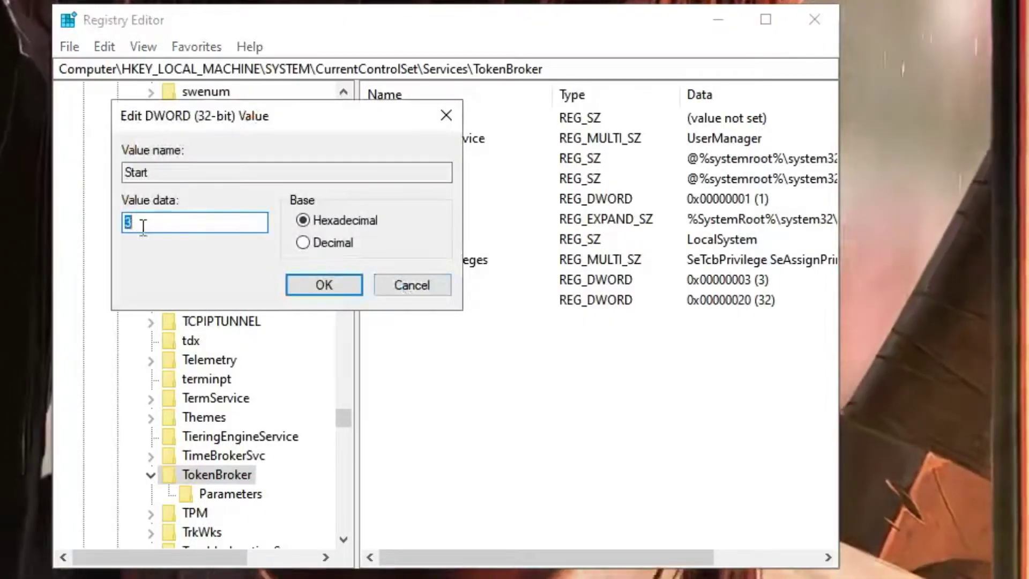
key("Return")
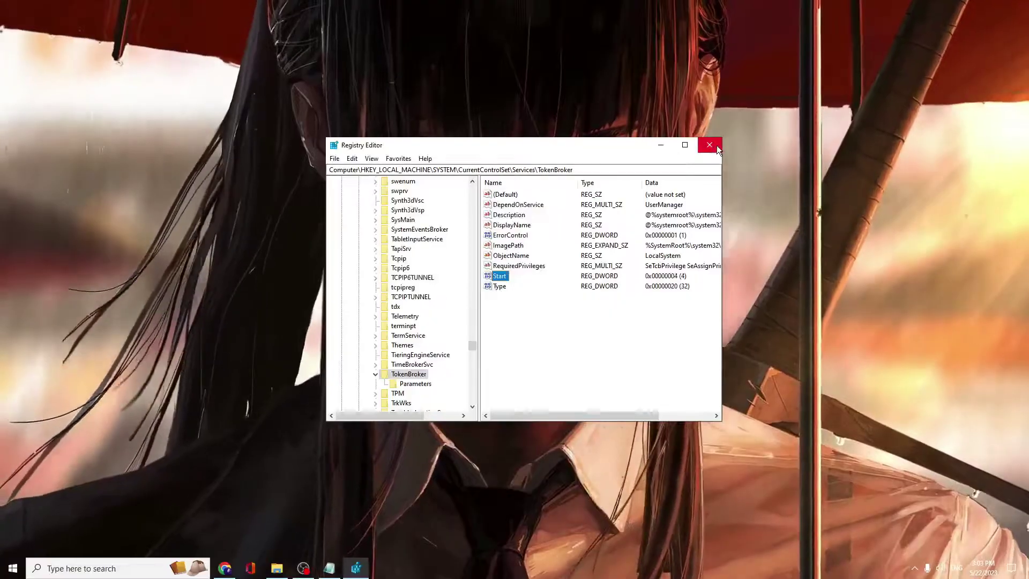
- Close Registry Editor, then launch Chrome maximized and open its Extensions page
left_click(815, 19)
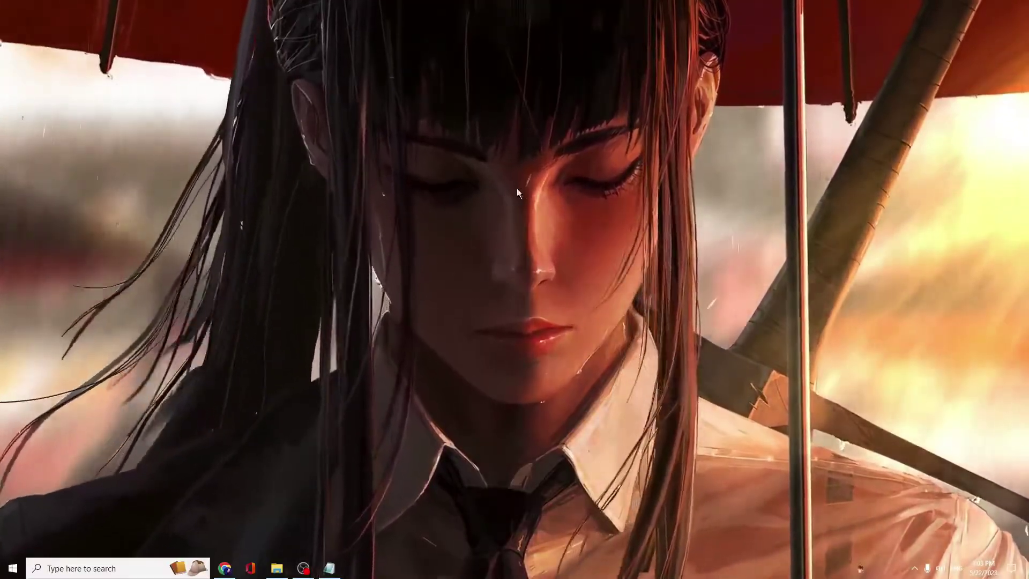
key("super+1")
double_click(638, 113)
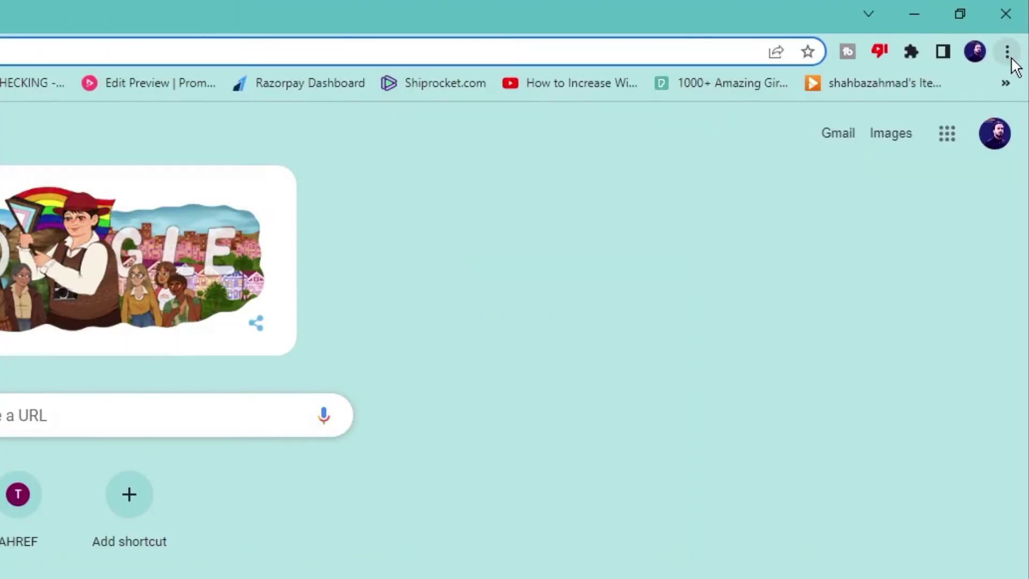
left_click(1016, 30)
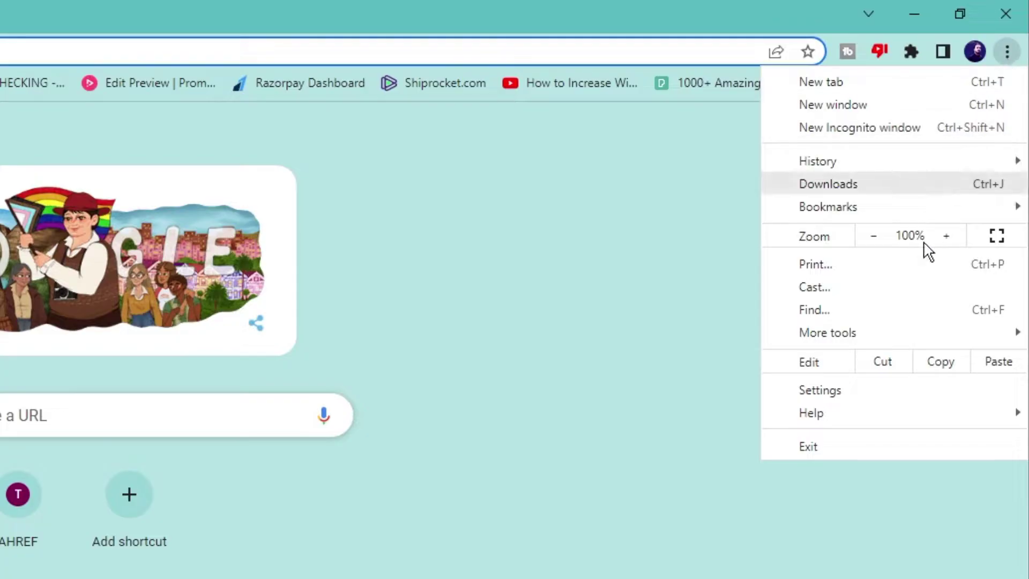
mouse_move(848, 335)
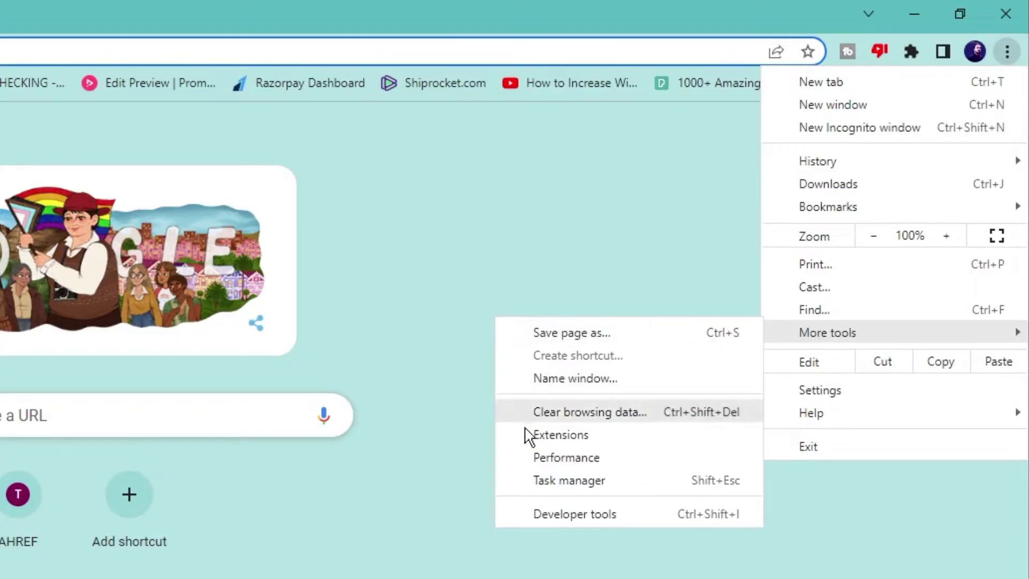
left_click(558, 435)
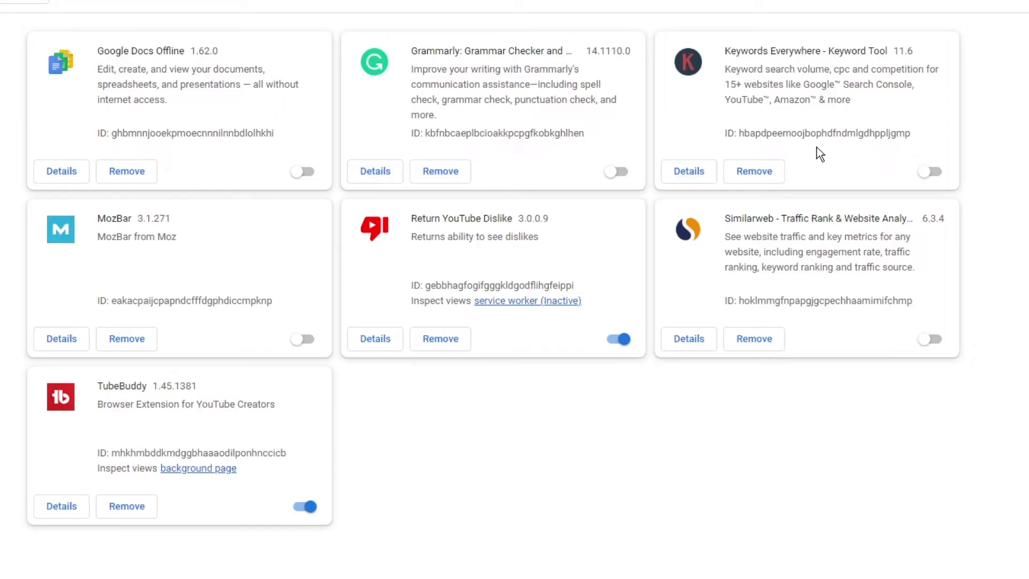
left_click(963, 7)
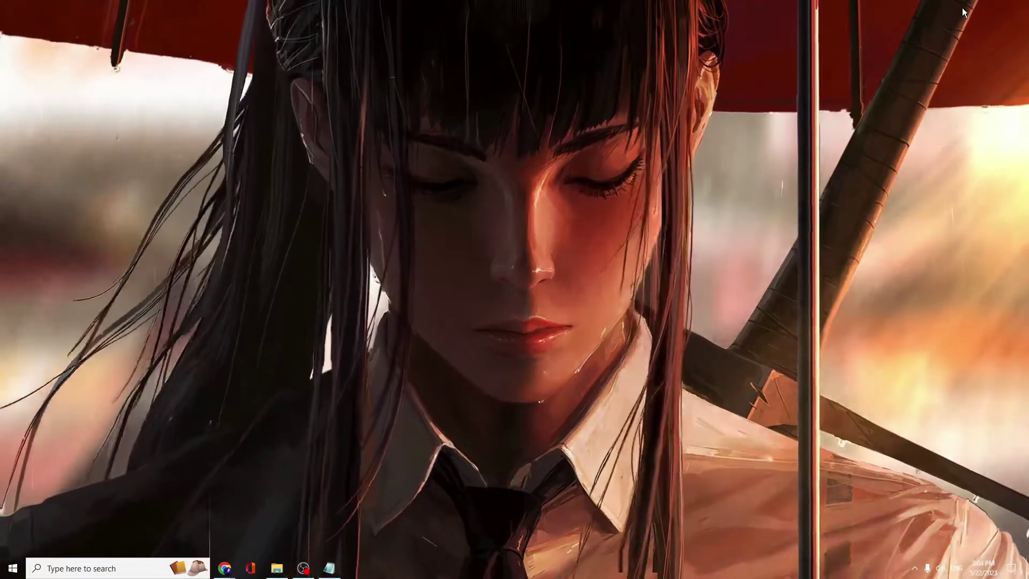